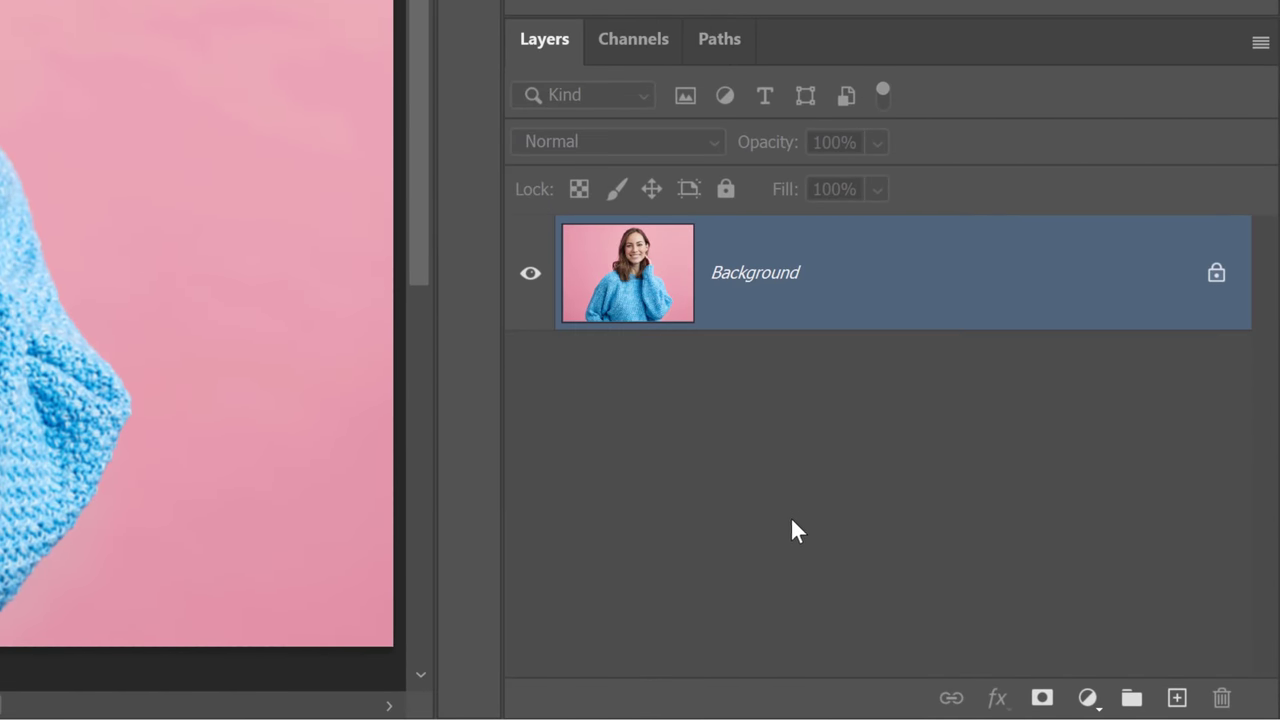
# Duplicate the portrait into Layer 1 and open the High Pass filter
pyautogui.hotkey('ctrl', 'j')
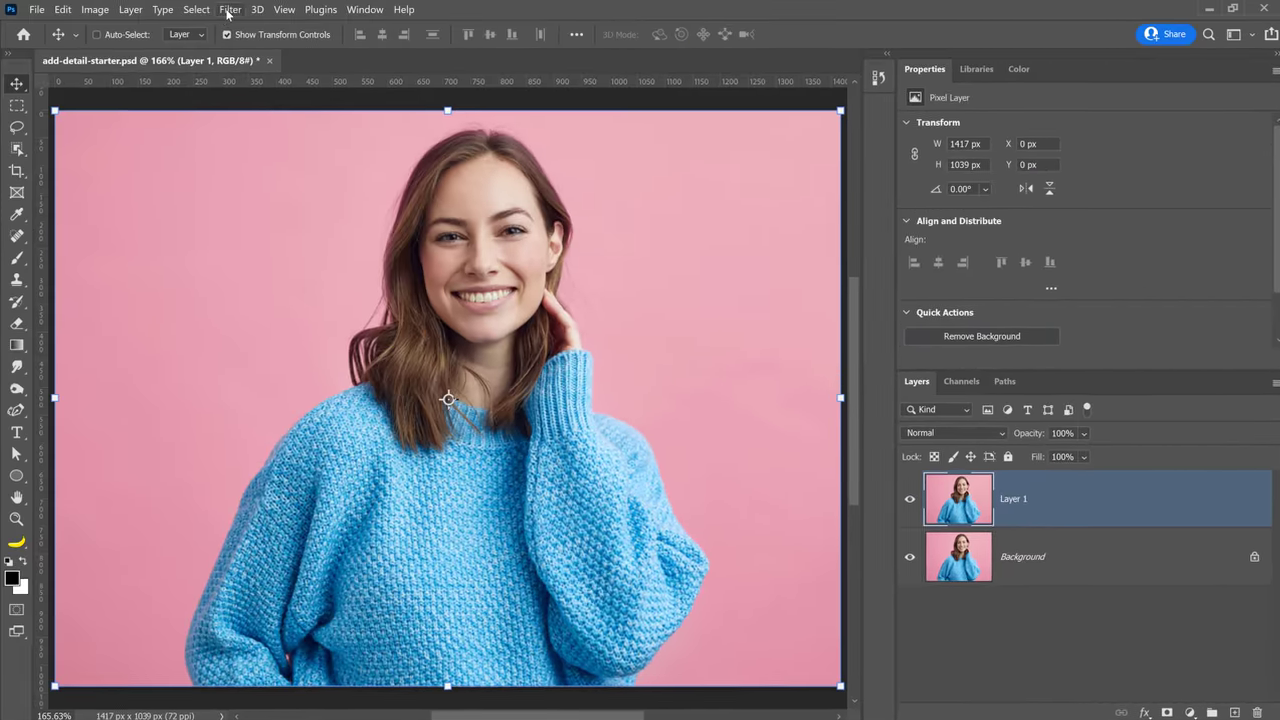
pyautogui.click(229, 9)
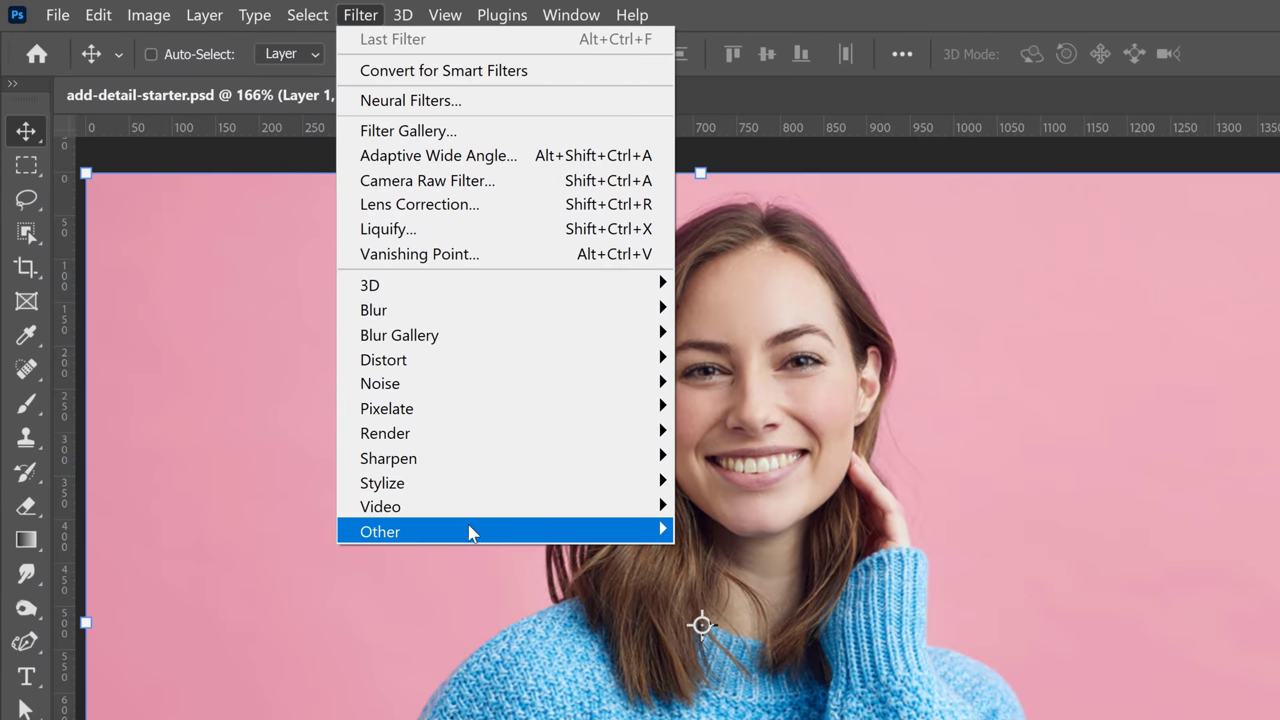
pyautogui.moveTo(473, 537)
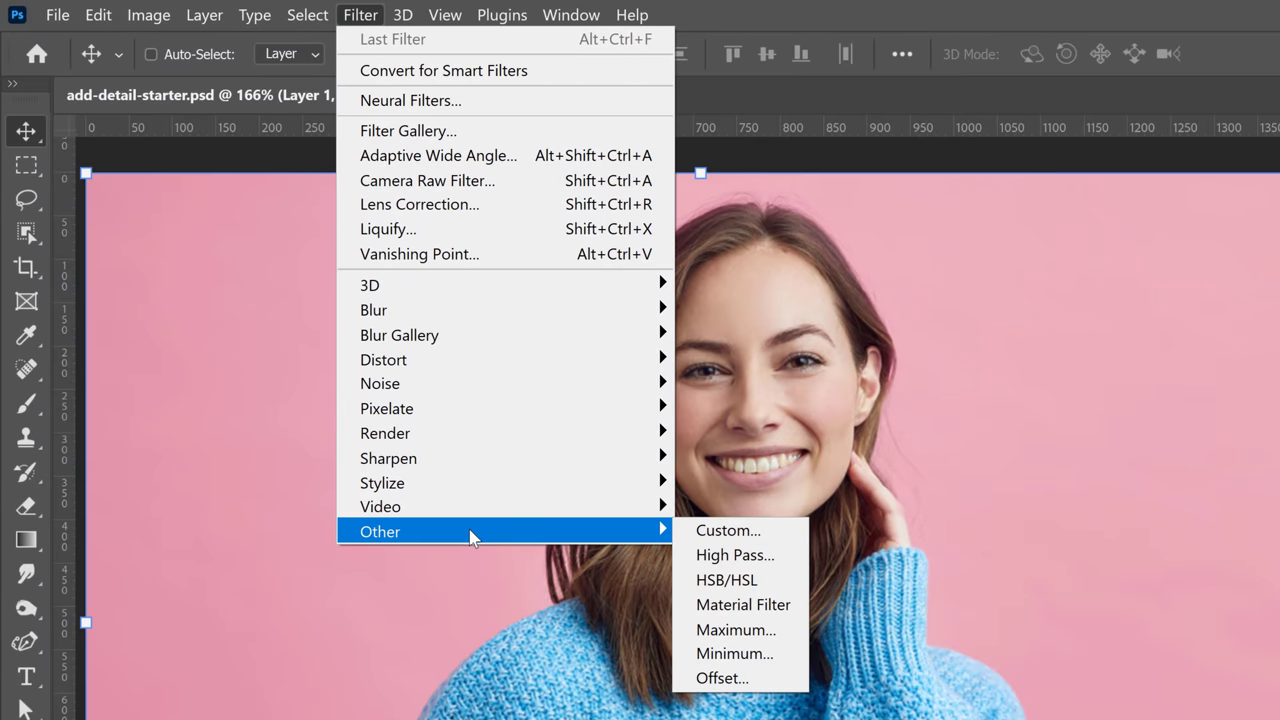
pyautogui.click(740, 556)
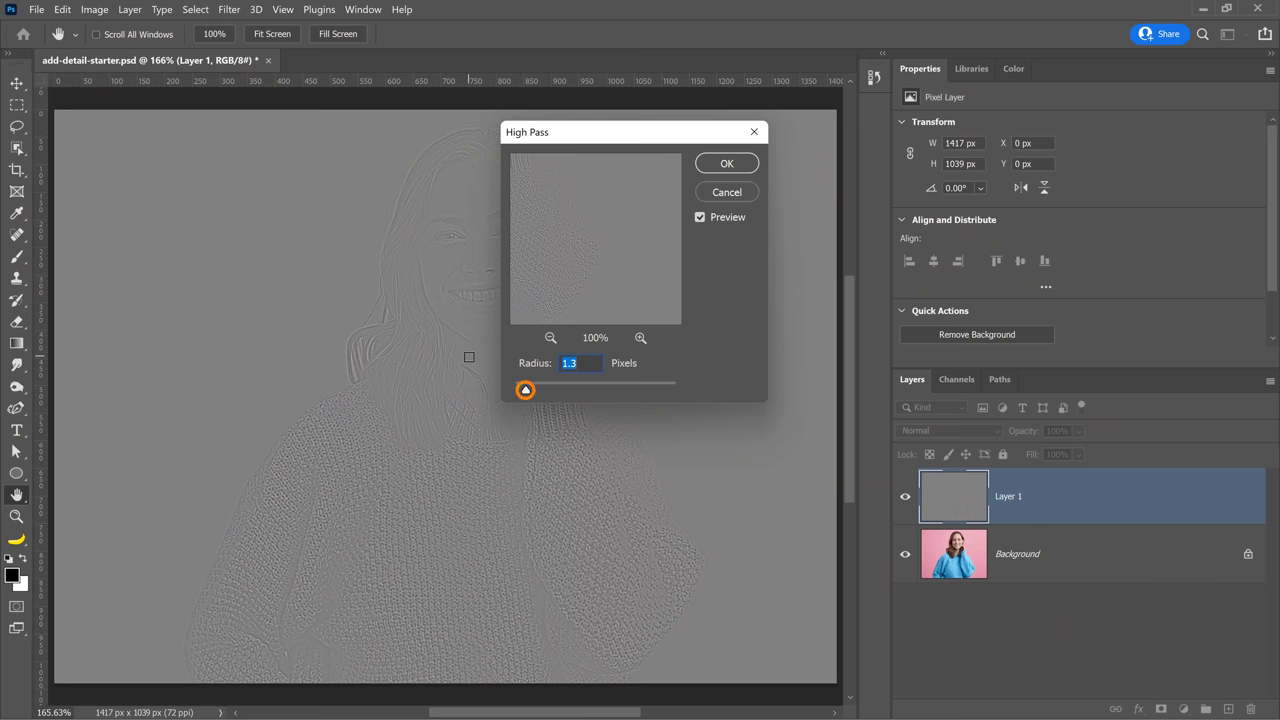
# Try several High Pass radius values, then apply it with a 1.0 pixel radius
pyautogui.moveTo(532, 395); pyautogui.dragTo(549, 395)
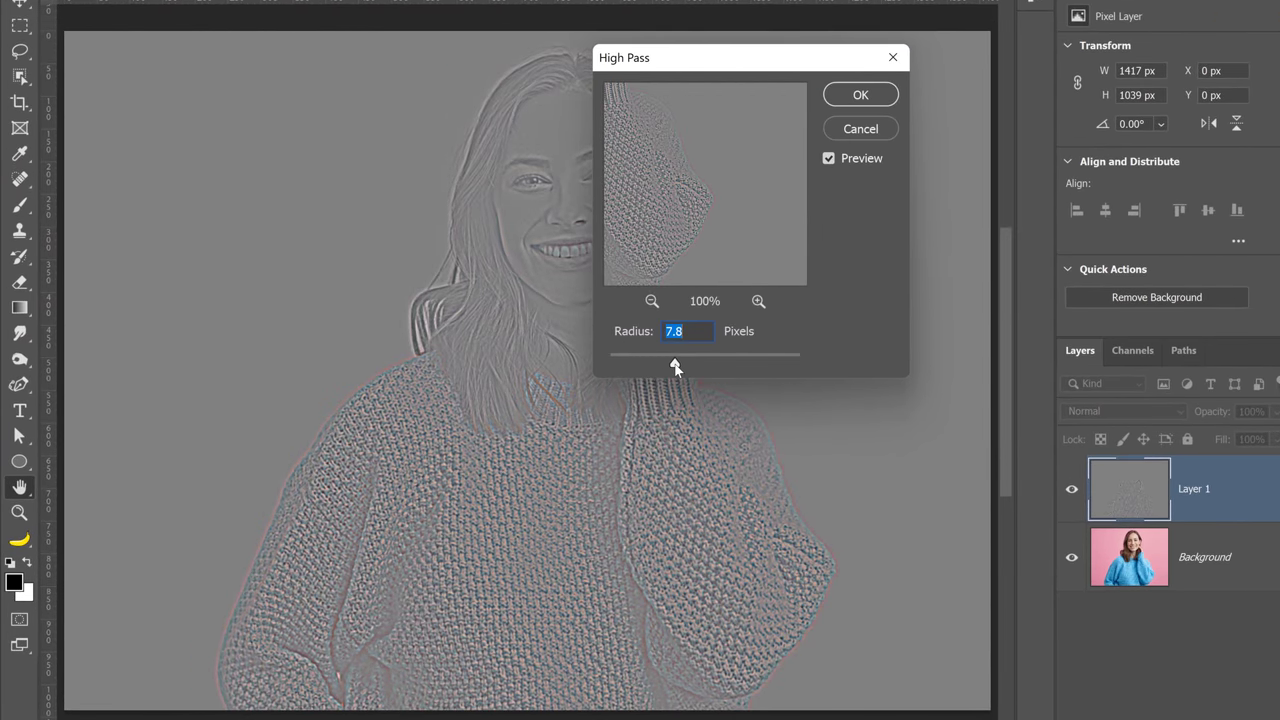
pyautogui.moveTo(675, 366); pyautogui.dragTo(828, 369)
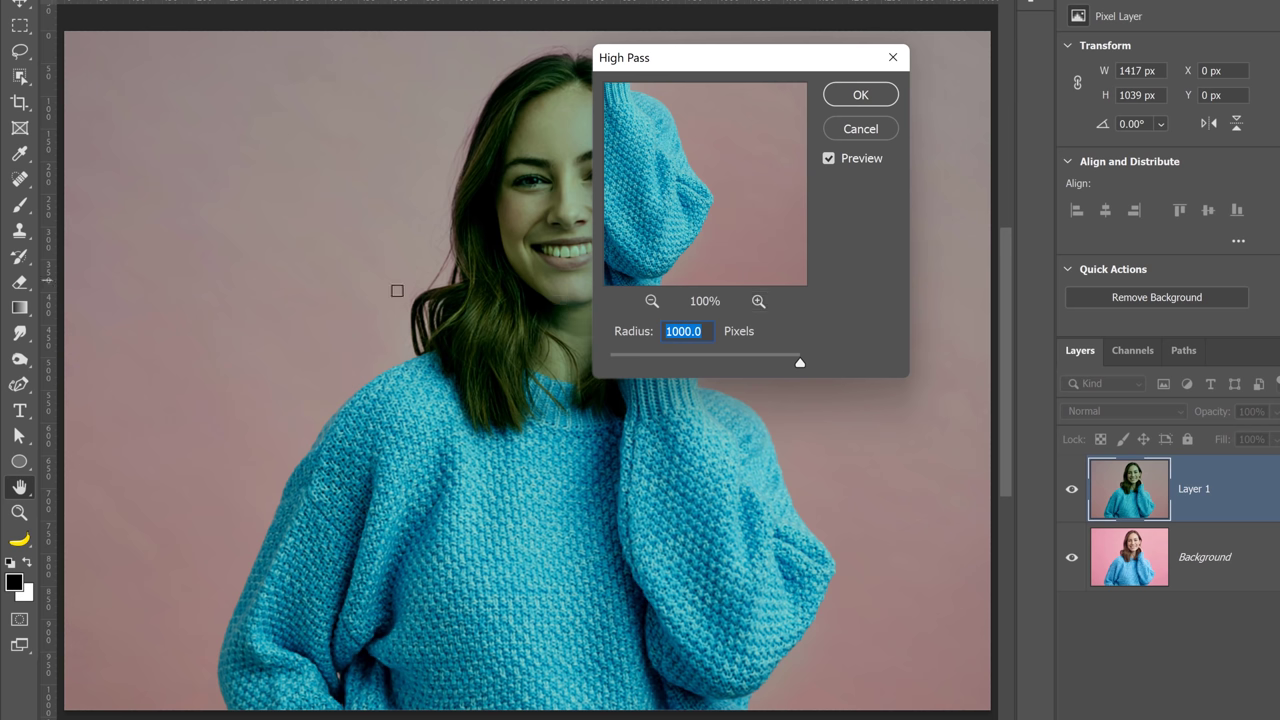
pyautogui.moveTo(606, 364); pyautogui.dragTo(620, 363)
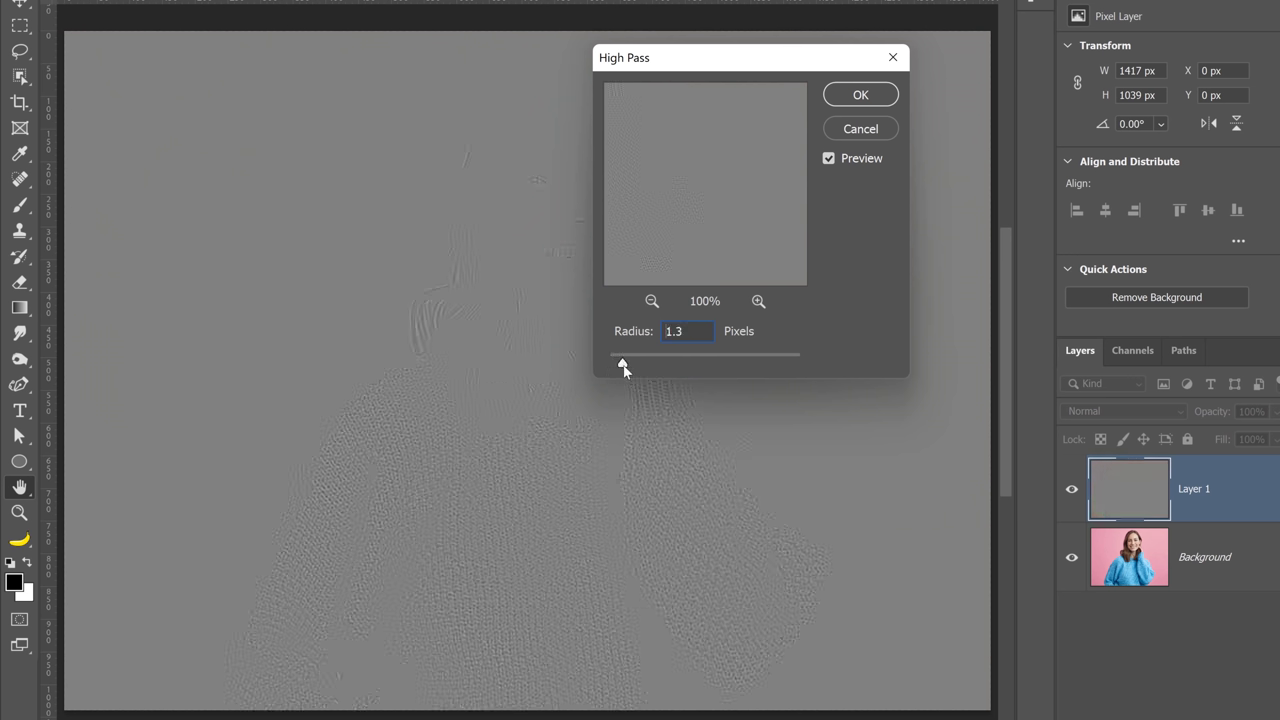
pyautogui.moveTo(629, 365); pyautogui.dragTo(629, 366)
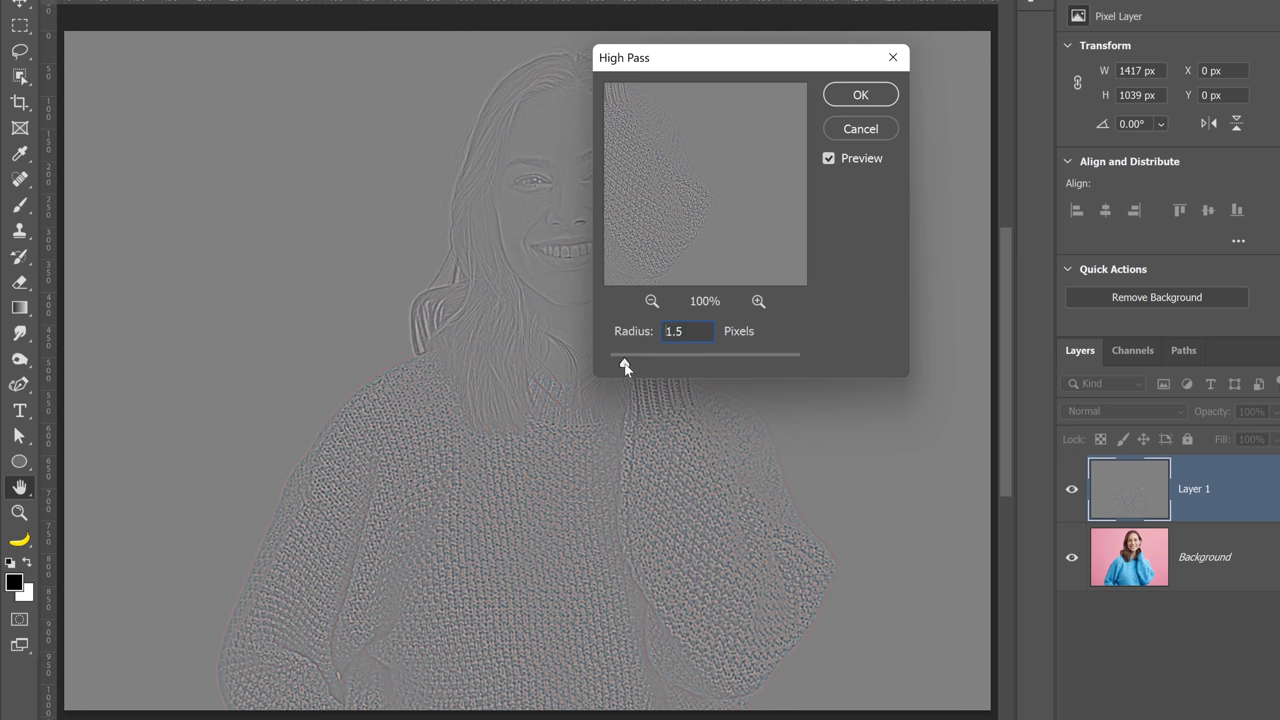
pyautogui.moveTo(625, 366); pyautogui.dragTo(620, 366)
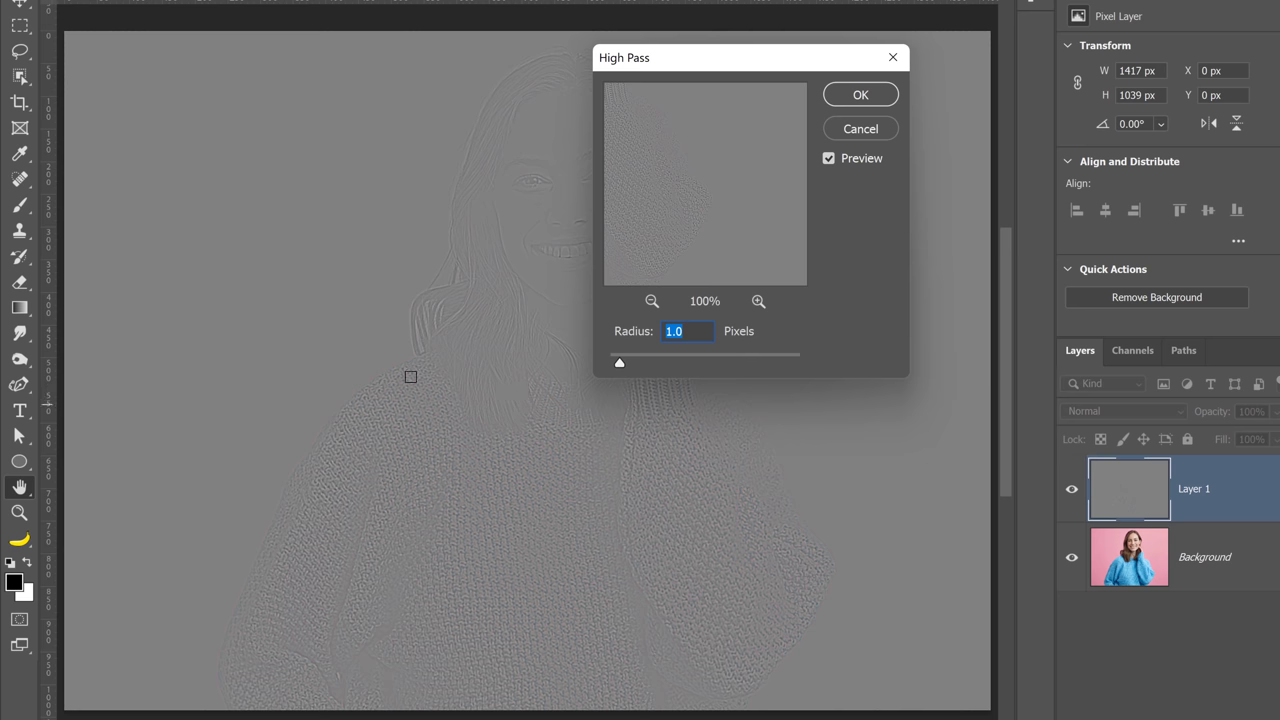
pyautogui.moveTo(709, 231); pyautogui.dragTo(746, 175)
pyautogui.click(836, 100)
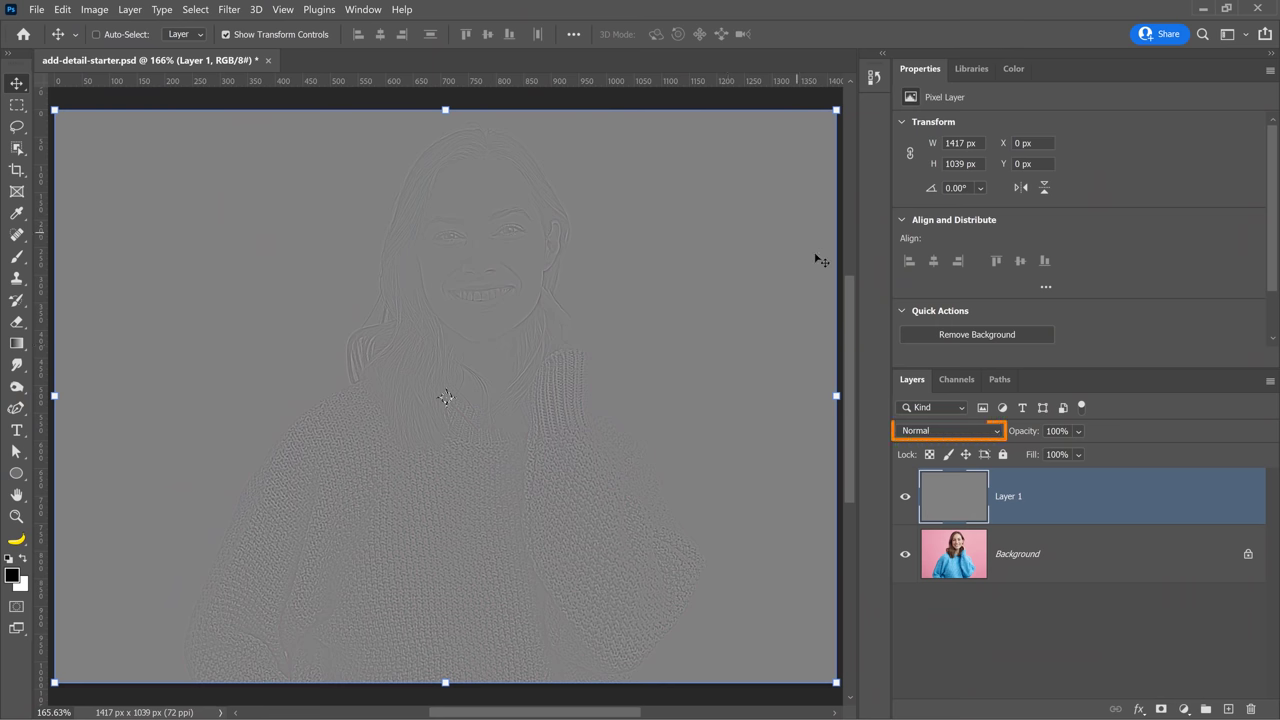
# Set Layer 1's blend mode to Linear Light
pyautogui.click(941, 433)
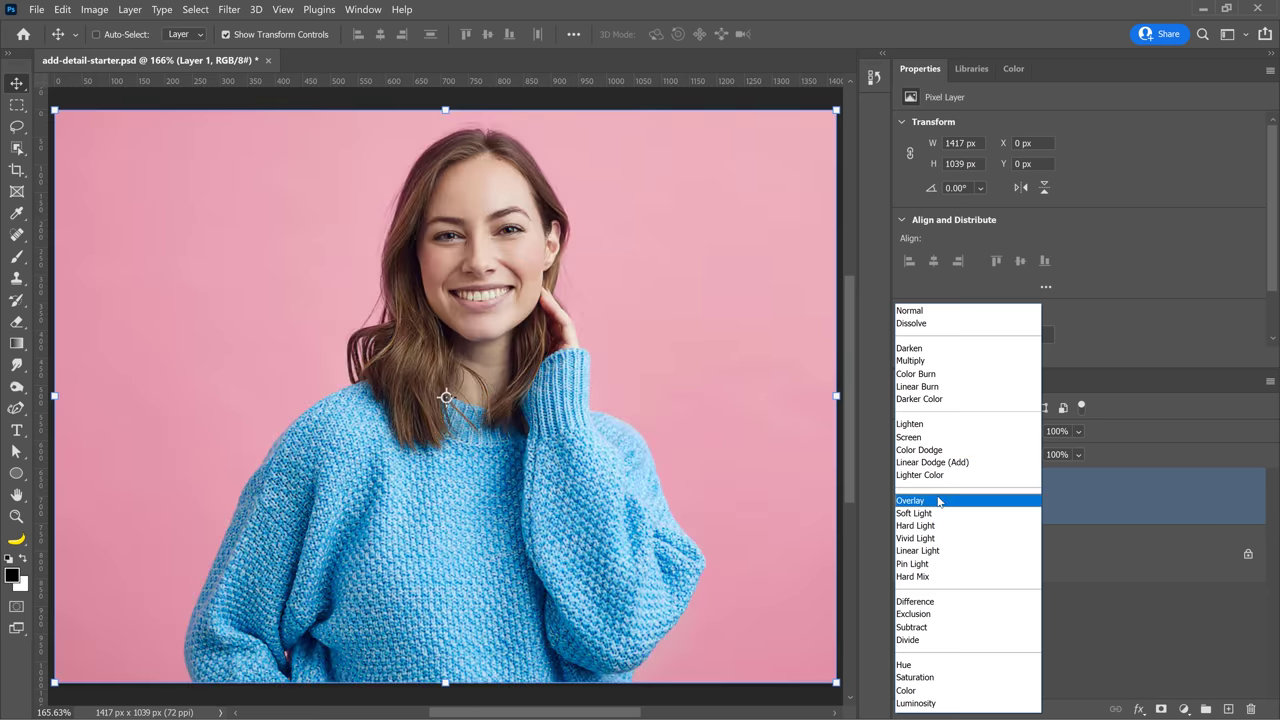
pyautogui.click(944, 551)
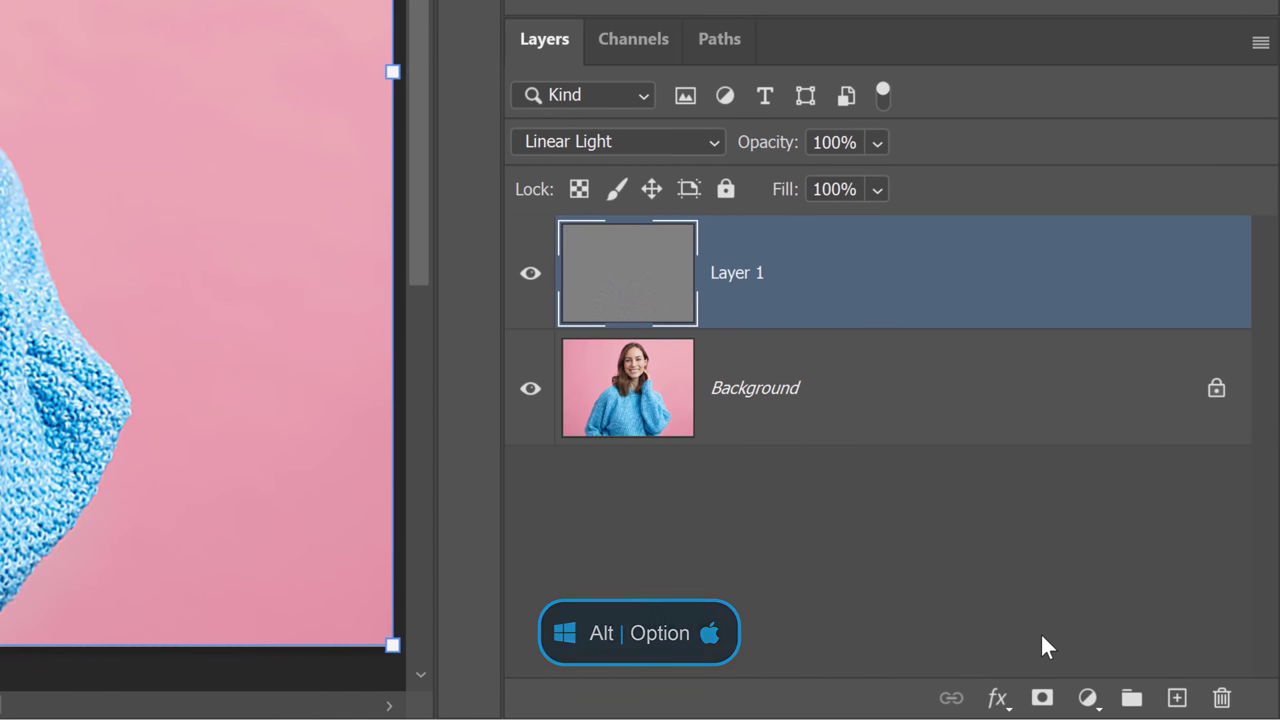
# Add a black layer mask that hides all of Layer 1, then pick the Brush tool
pyautogui.keyDown('alt'); pyautogui.click(1043, 700); pyautogui.keyUp('alt')
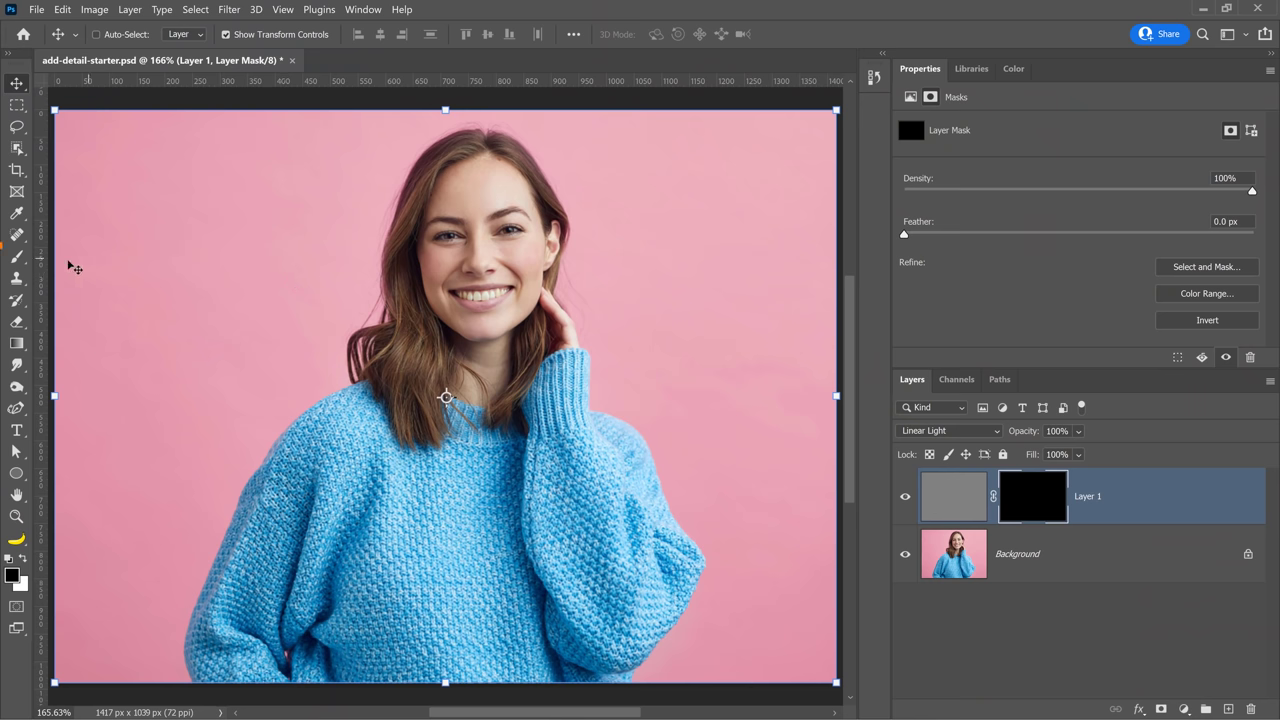
pyautogui.click(17, 257)
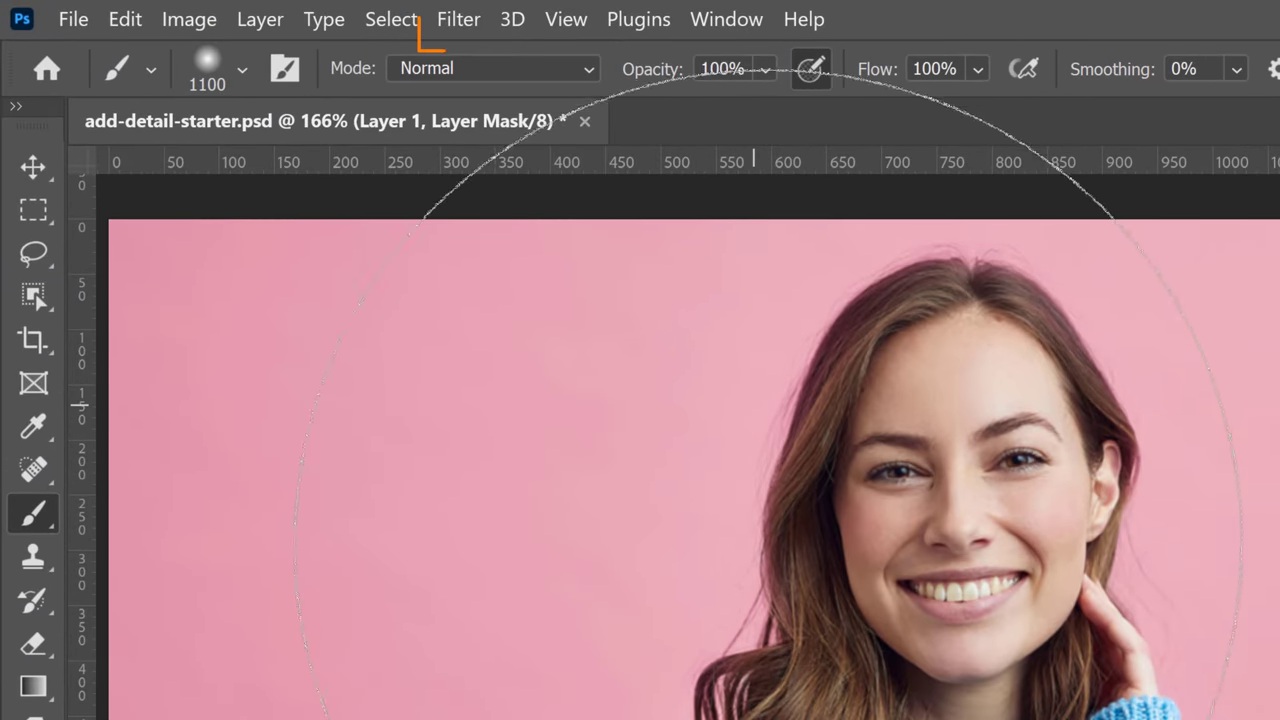
# Paint white into the mask on the sweater with a 500 px brush at 100% flow
pyautogui.moveTo(985, 68); pyautogui.dragTo(1081, 107)
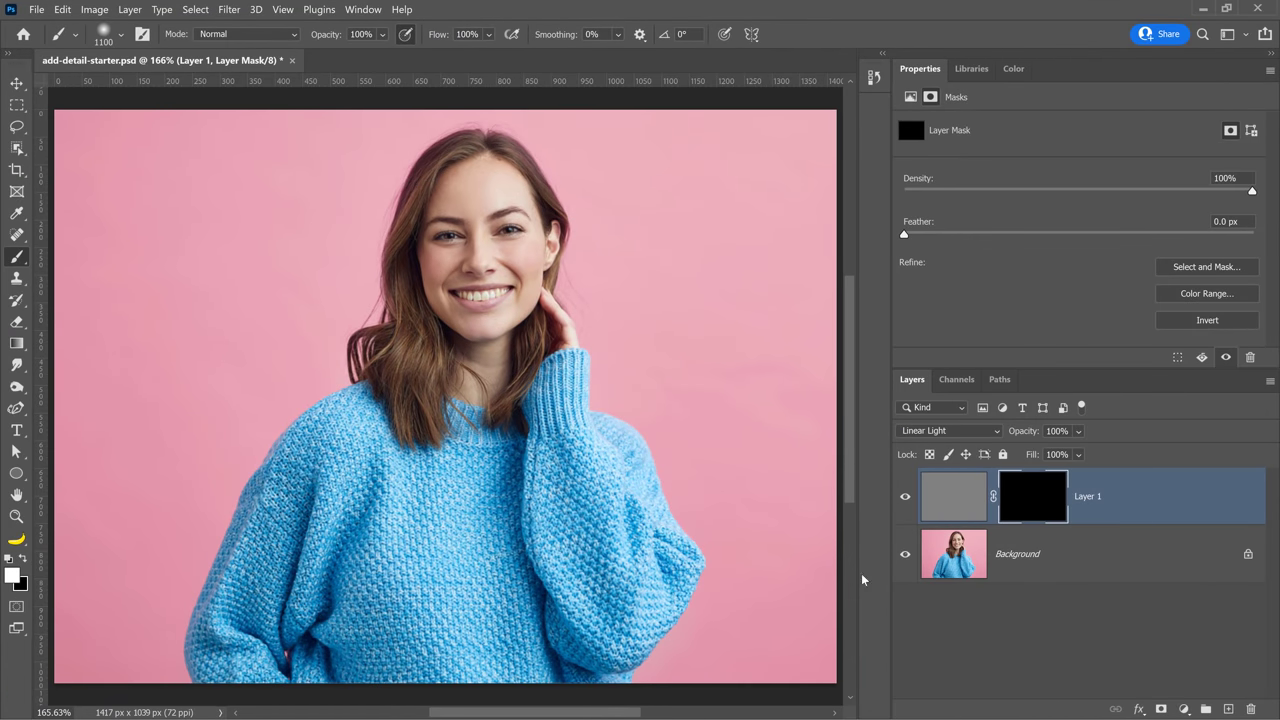
pyautogui.press('[')
pyautogui.press('[')
pyautogui.press('[')
pyautogui.press('[')
pyautogui.press('[')
pyautogui.press('[')
pyautogui.press('[')
pyautogui.press('[')
pyautogui.press('[')
pyautogui.press('[')
pyautogui.press('[')
pyautogui.press('[')
pyautogui.press('[')
pyautogui.press('[')
pyautogui.press('[')
pyautogui.press('[')
pyautogui.press('[')
pyautogui.press('[')
pyautogui.press('[')
pyautogui.press('[')
pyautogui.press('[')
pyautogui.press('[')
pyautogui.press('[')
pyautogui.press('[')
pyautogui.moveTo(400, 540); pyautogui.dragTo(242, 612)
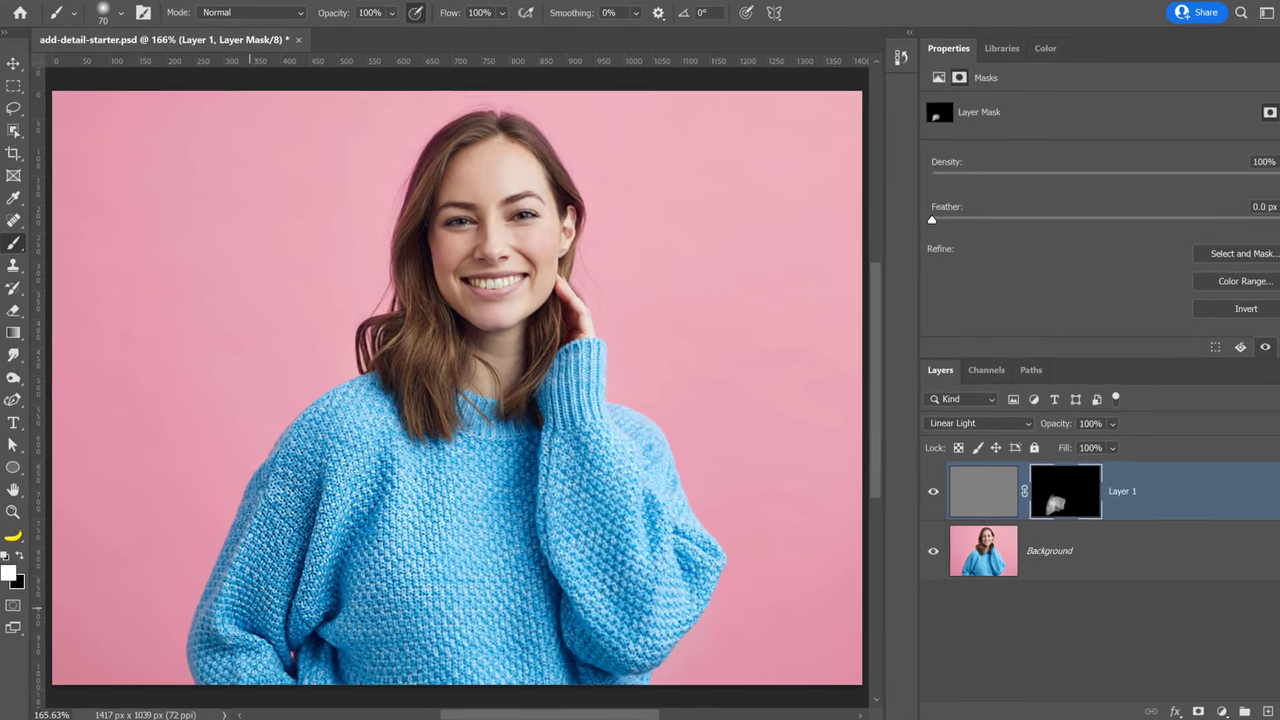
# Zoom in to inspect the sharpened knit texture, then fit the image on screen
pyautogui.press('z')
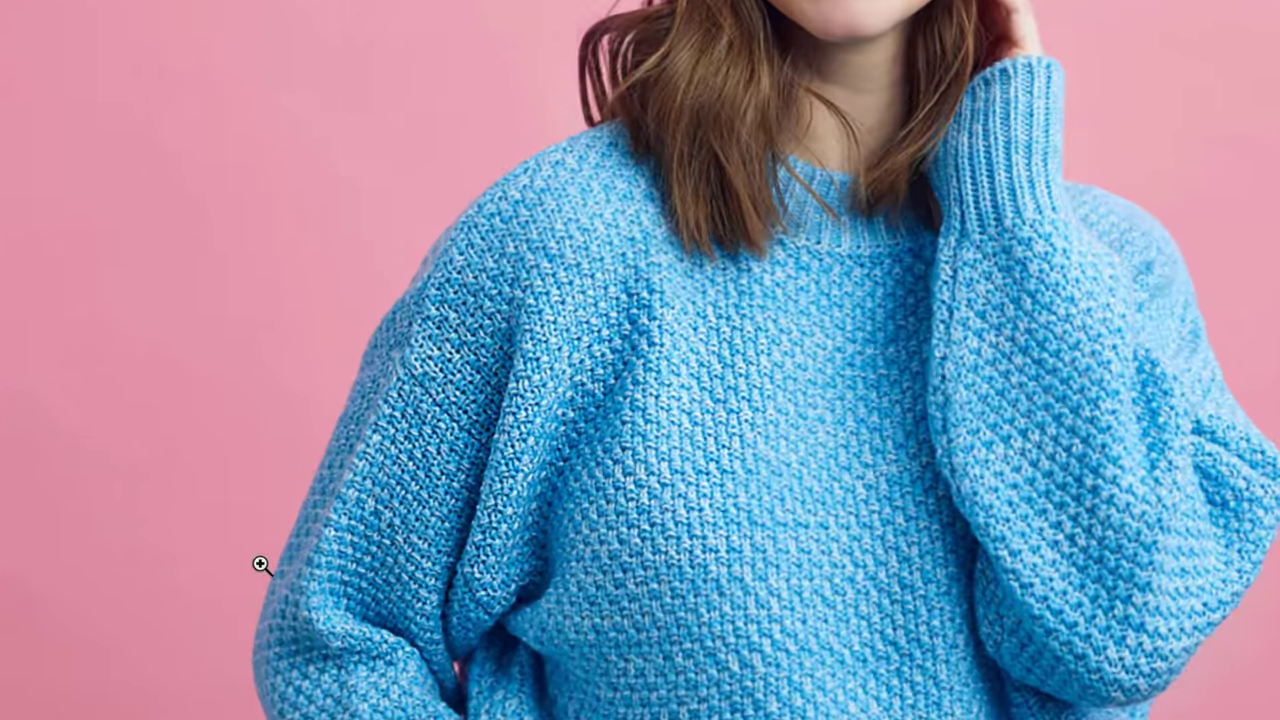
pyautogui.click(261, 565)
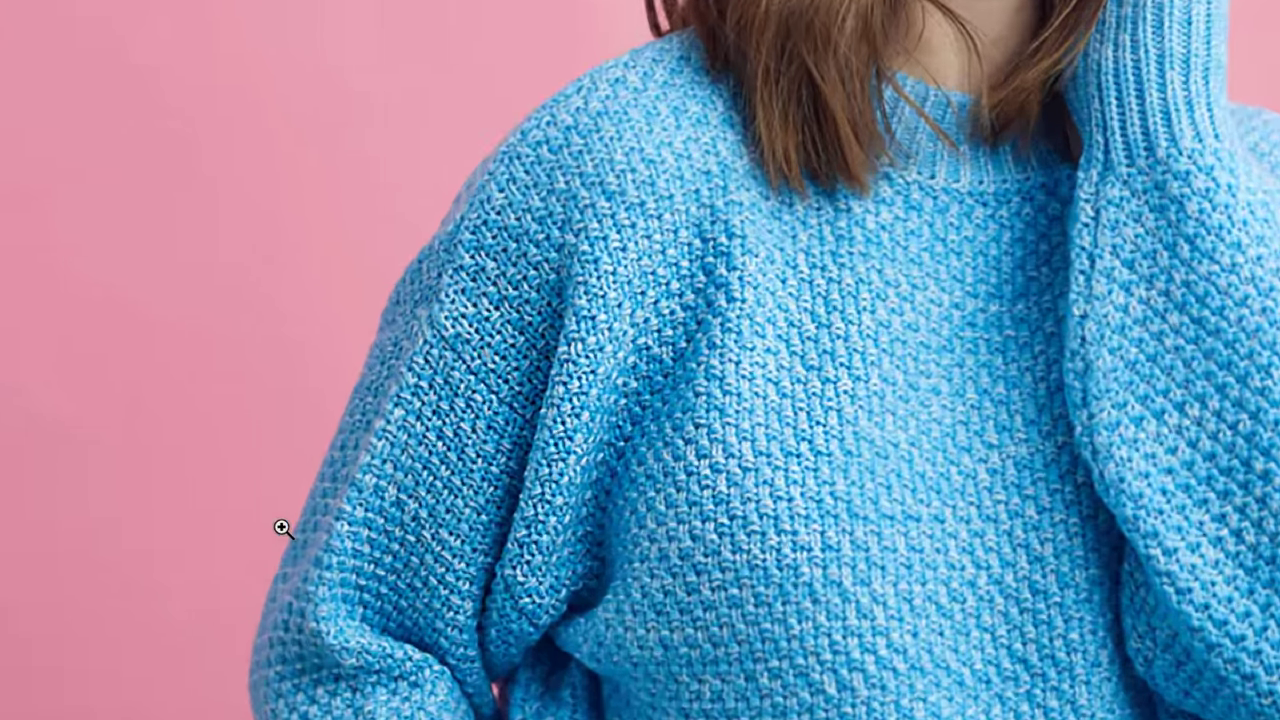
pyautogui.click(303, 531)
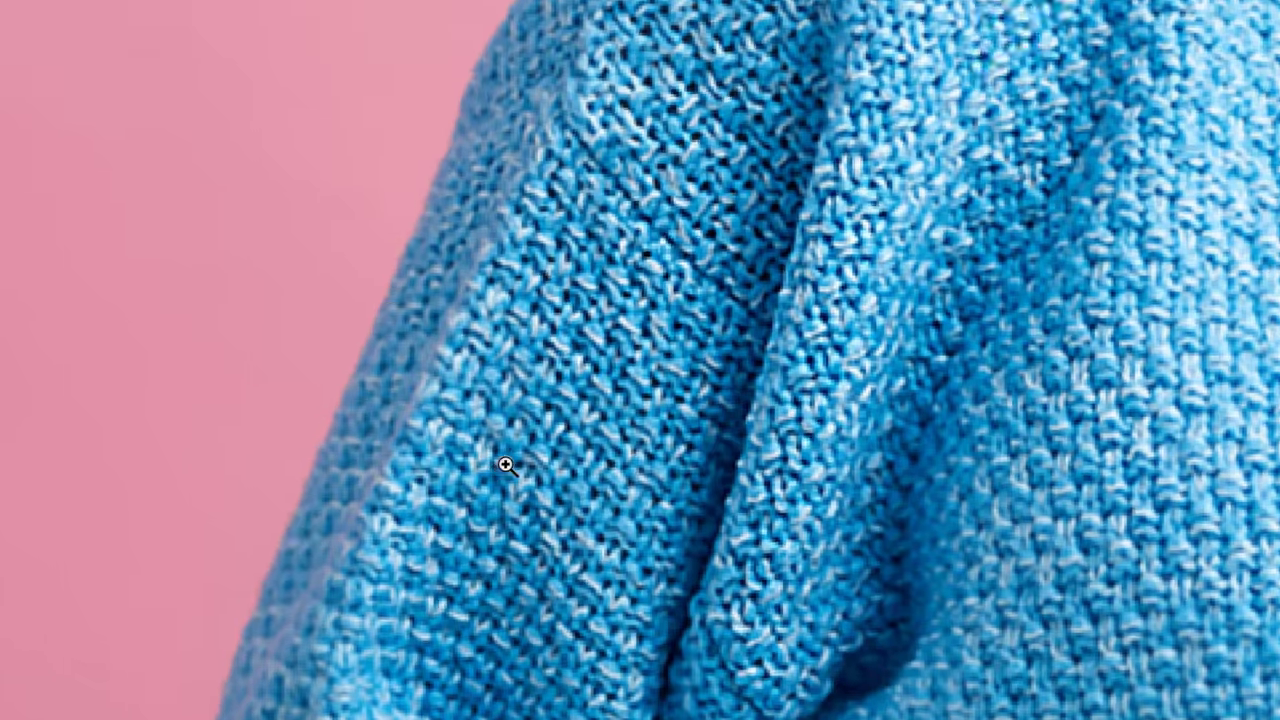
pyautogui.keyDown('alt'); pyautogui.click(520, 388); pyautogui.keyUp('alt')
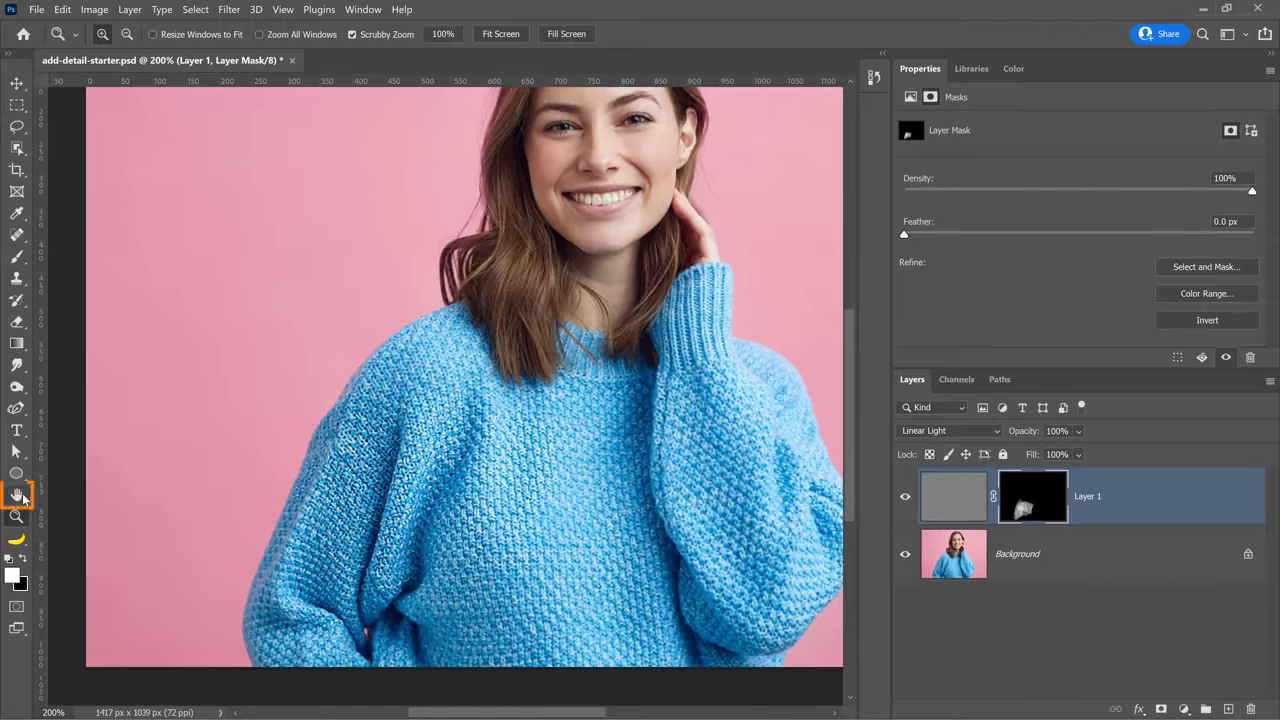
pyautogui.doubleClick(18, 495)
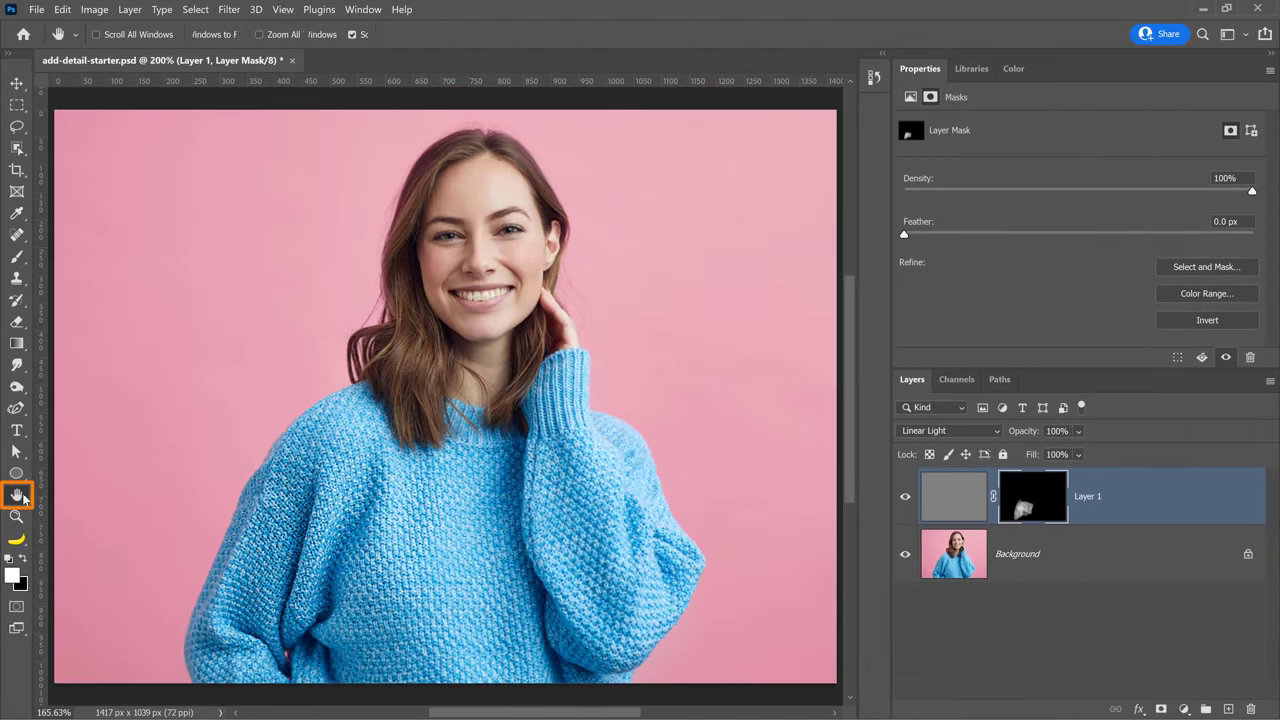
# Paint sharpening over more sweater and hair, then onto the irises with a 15 px brush at 500%
pyautogui.click(16, 257)
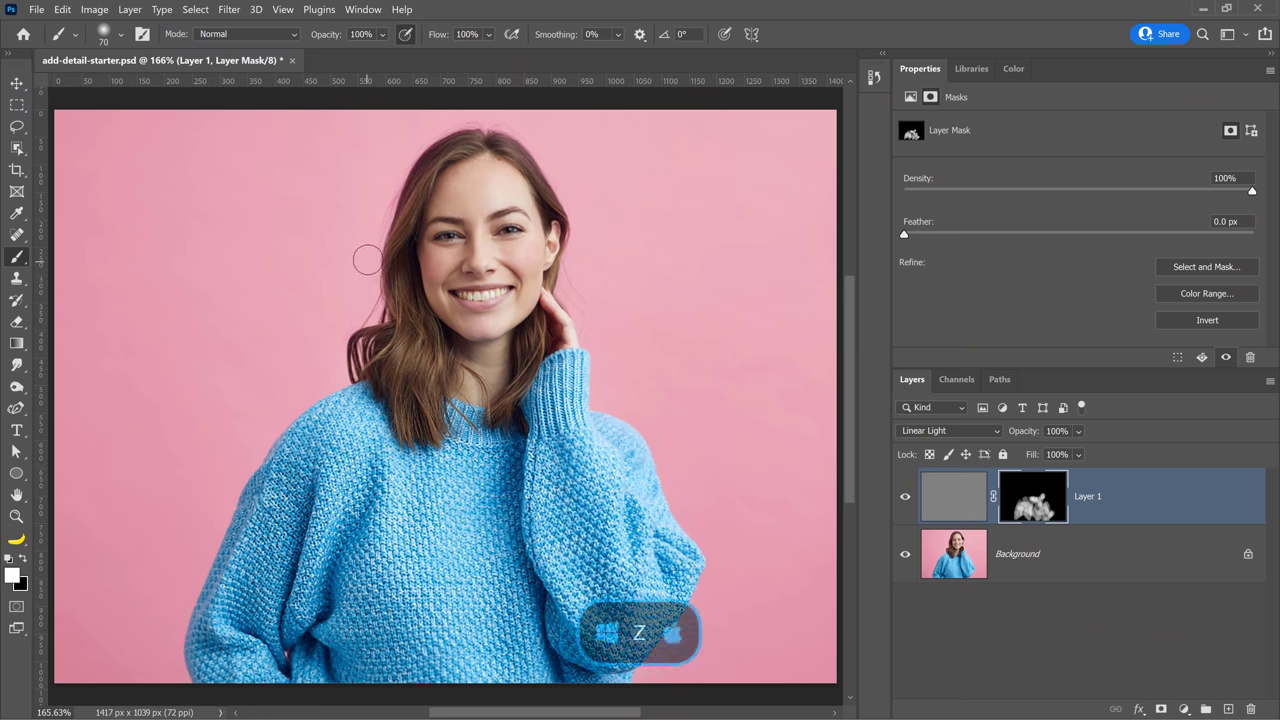
pyautogui.press('z')
pyautogui.moveTo(465, 227); pyautogui.dragTo(465, 227)
pyautogui.press('b')
pyautogui.press('[')
pyautogui.press('[')
pyautogui.press('[')
pyautogui.press('[')
pyautogui.press('[')
pyautogui.press('[')
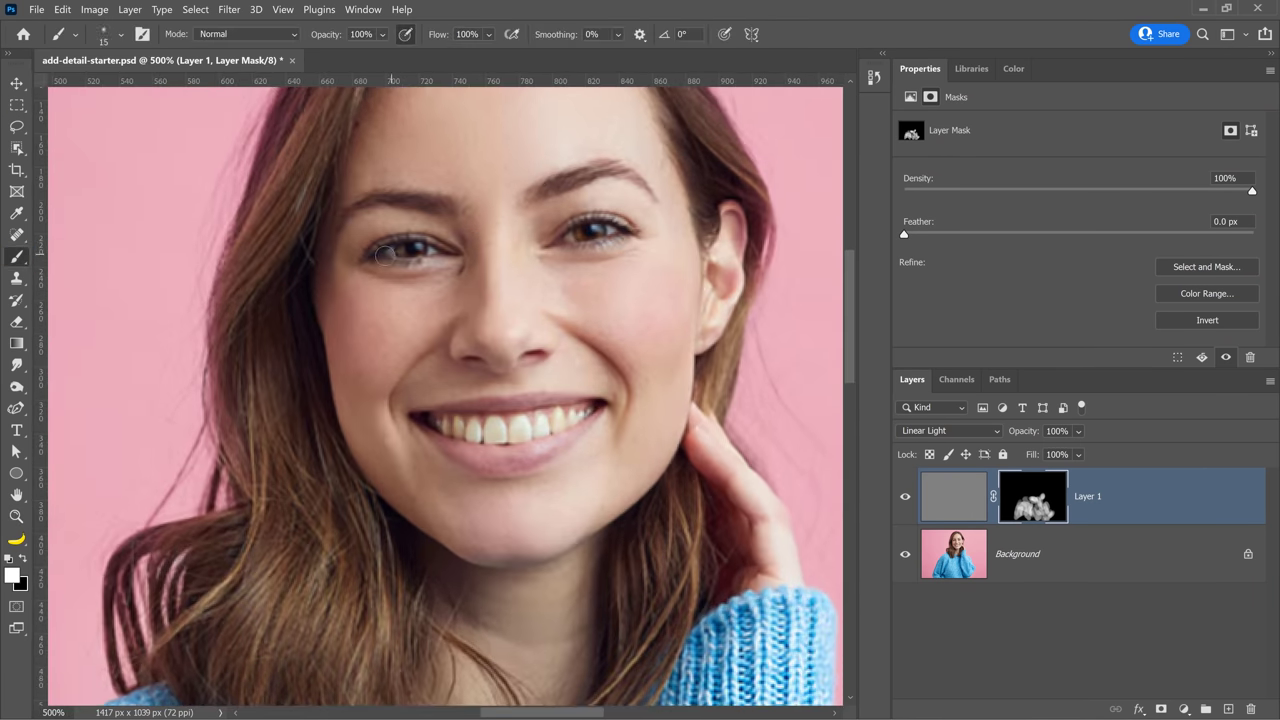
pyautogui.moveTo(580, 232); pyautogui.dragTo(566, 236)
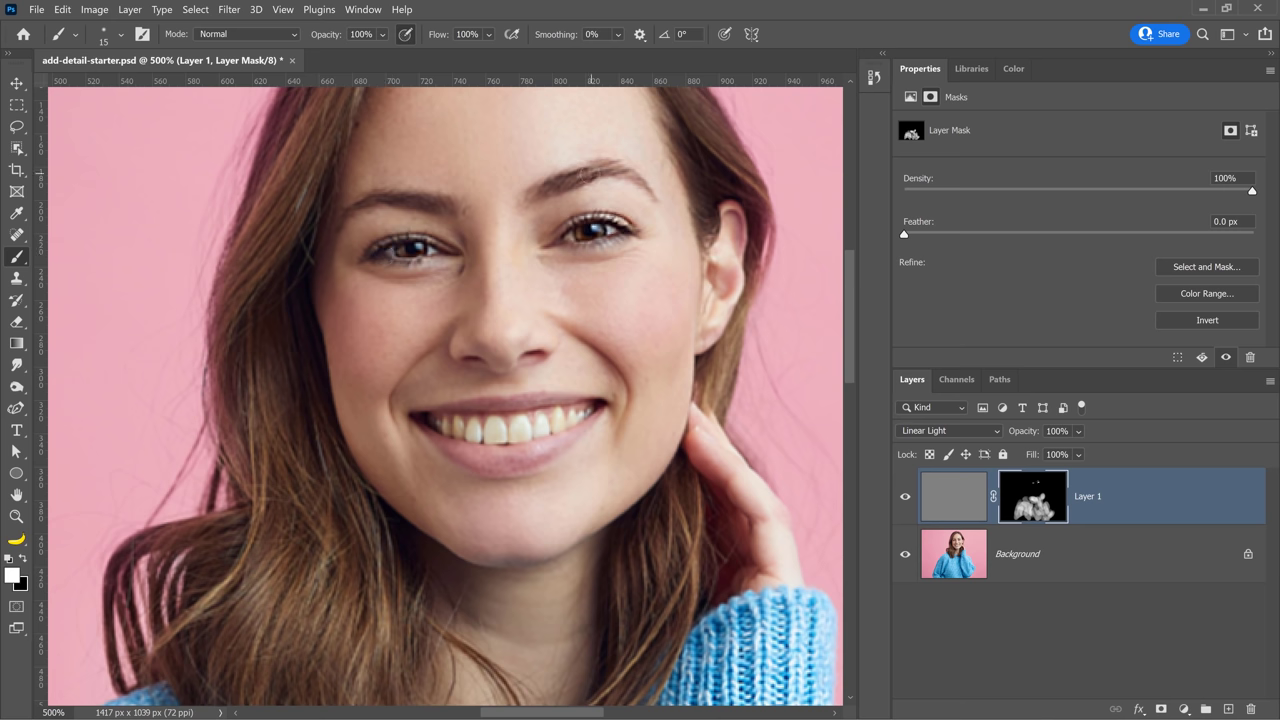
pyautogui.doubleClick(16, 494)
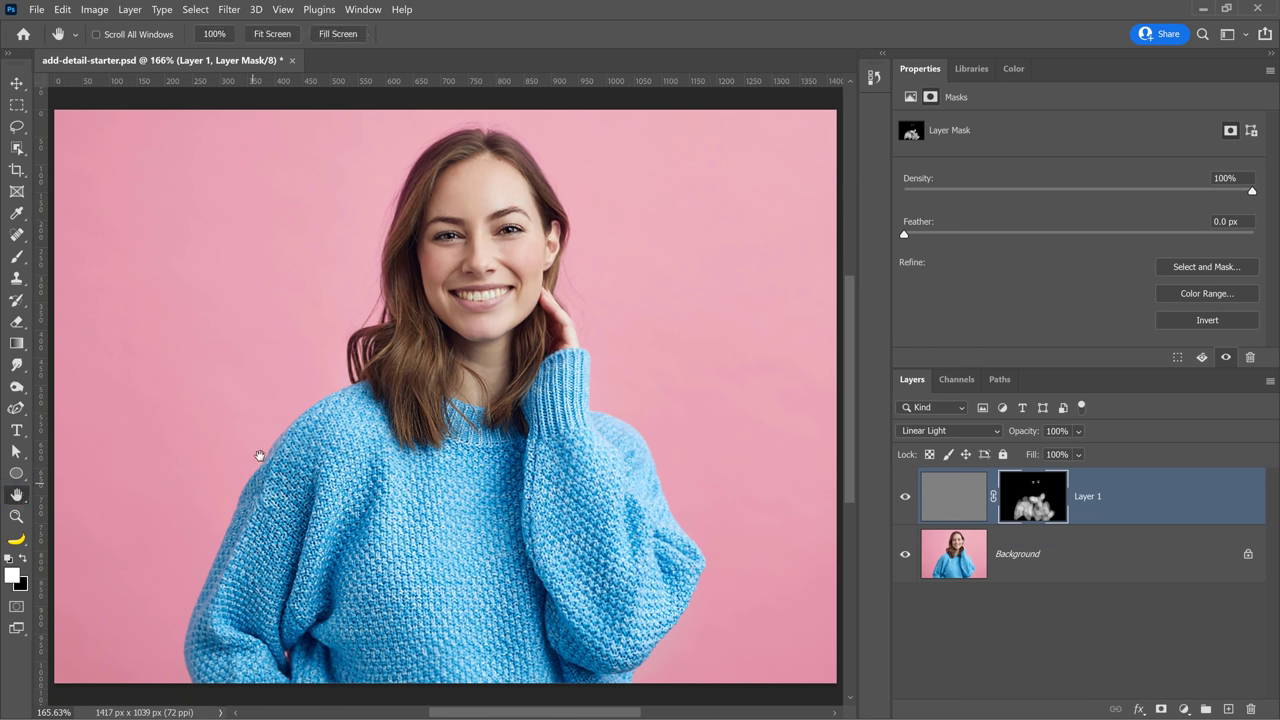
# Toggle Layer 1's visibility to compare, swapping the painting colour between black and white
pyautogui.click(905, 503)
pyautogui.click(906, 503)
pyautogui.press('x')
pyautogui.press('b')
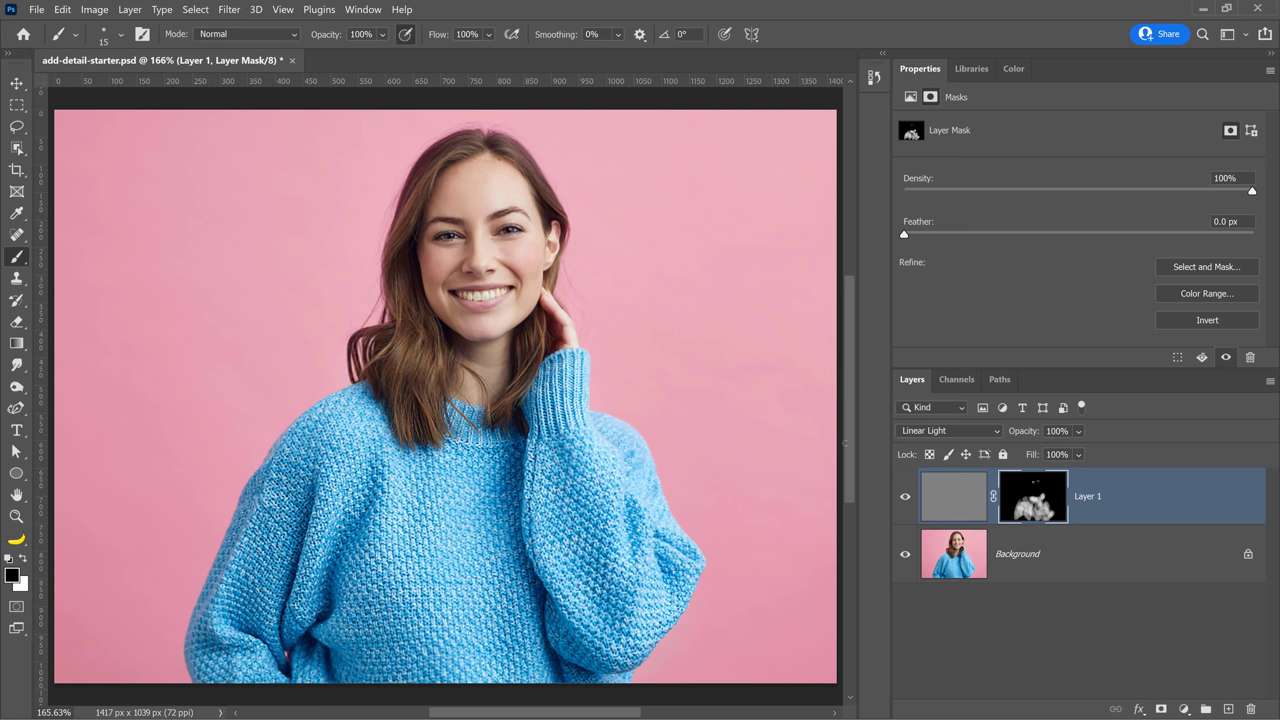
pyautogui.press('x')
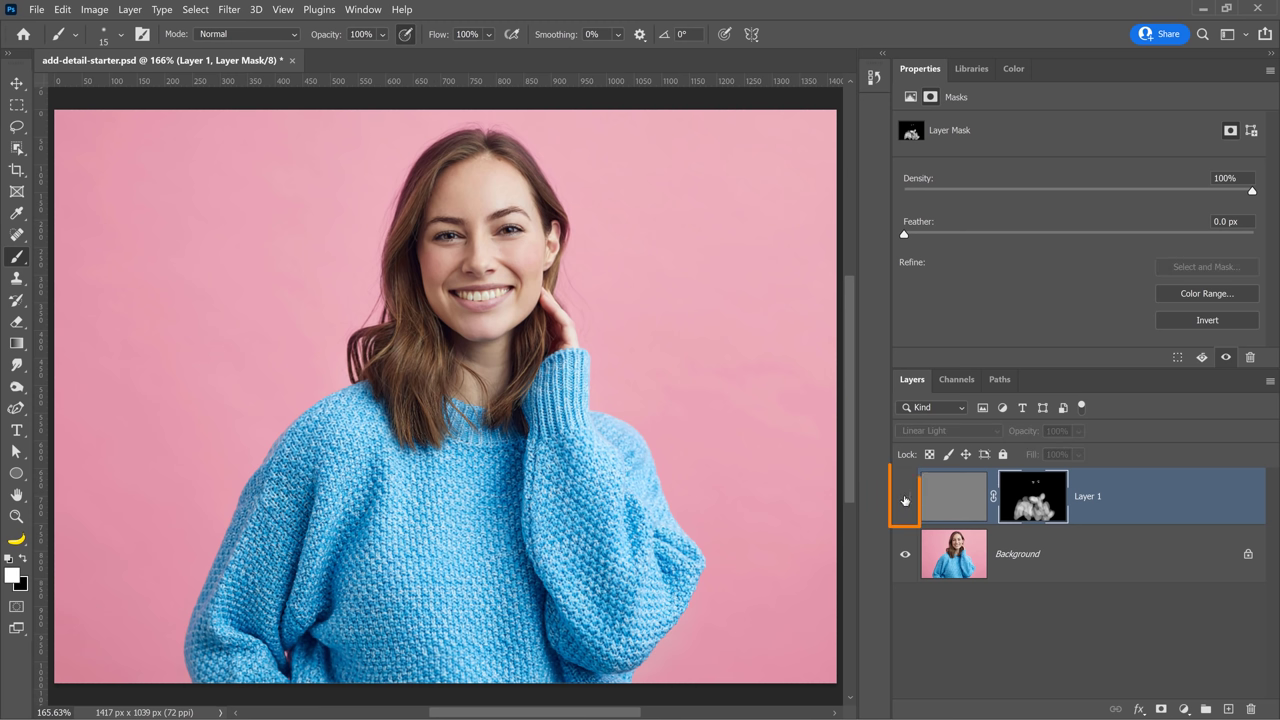